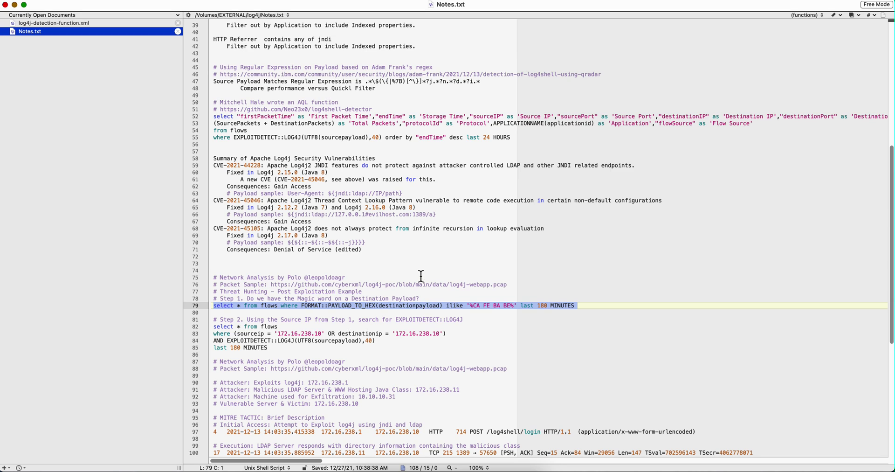
Add a second colon so line 79 reads FORMAT::PAYLOAD_TO_HEX, then select the :: separator
{"action": "left_click", "coordinate": [442, 150]}
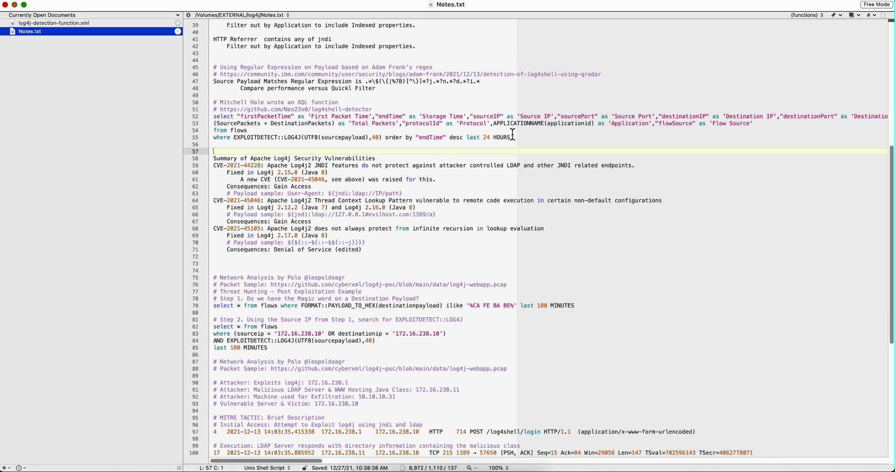
{"action": "left_click_drag", "start_coordinate": [513, 138], "coordinate": [209, 130]}
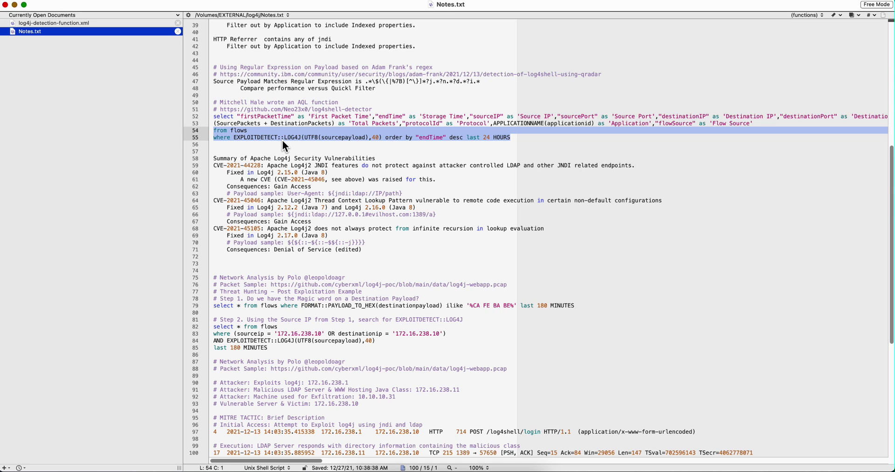
{"action": "left_click", "coordinate": [327, 306]}
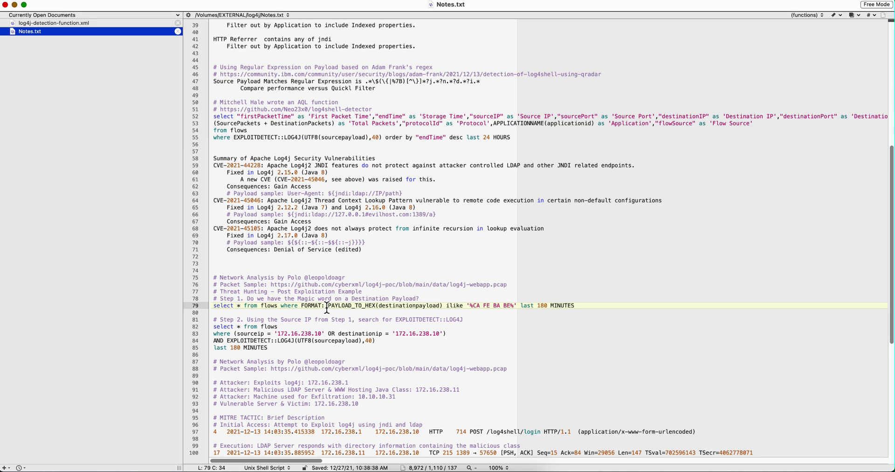
{"action": "type", "text": ":"}
{"action": "double_click", "coordinate": [322, 305]}
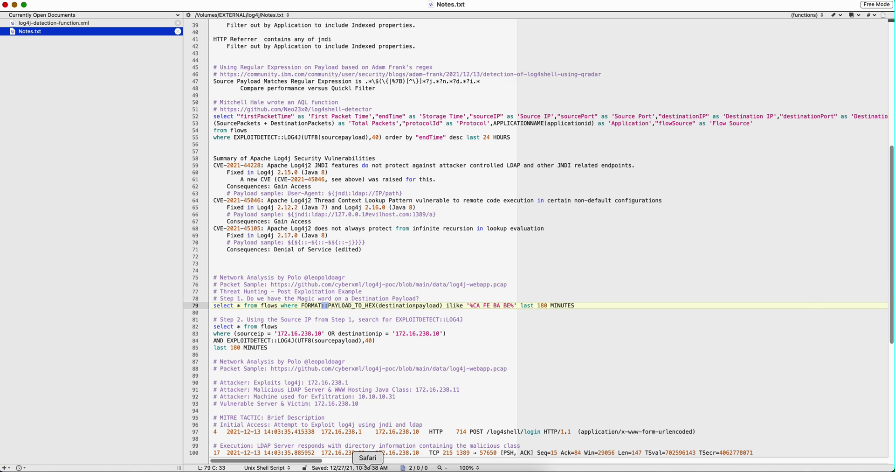
In Safari, scroll the Custom AQL functions page down to its concat XML extension example
{"action": "left_click", "coordinate": [367, 466]}
{"action": "scroll", "coordinate": [345, 269], "scroll_direction": "up", "scroll_amount": 10}
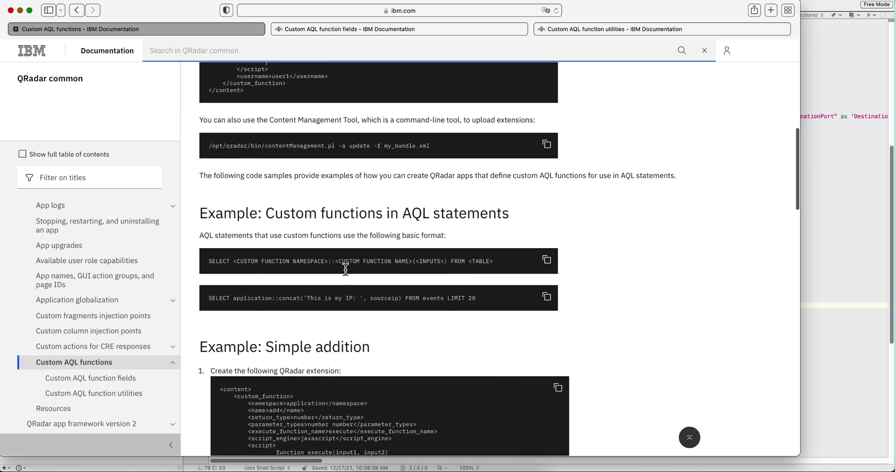
{"action": "scroll", "coordinate": [345, 270], "scroll_direction": "up", "scroll_amount": 10}
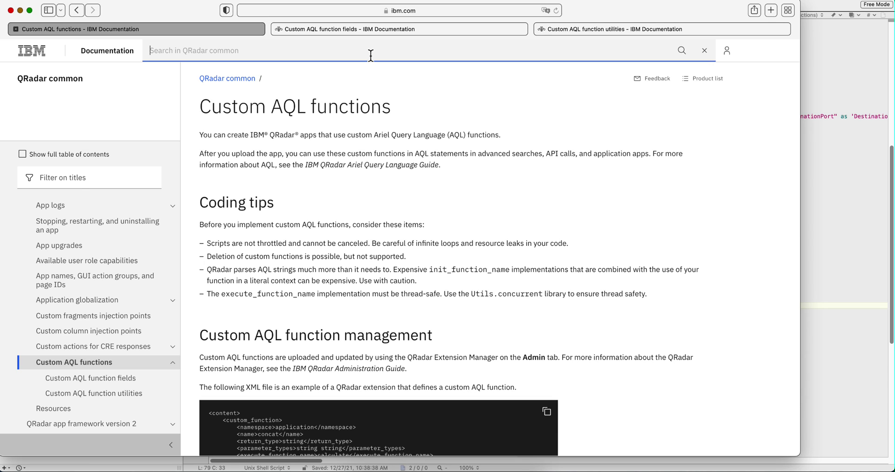
{"action": "left_click", "coordinate": [371, 55]}
{"action": "scroll", "coordinate": [365, 125], "scroll_direction": "down", "scroll_amount": 10}
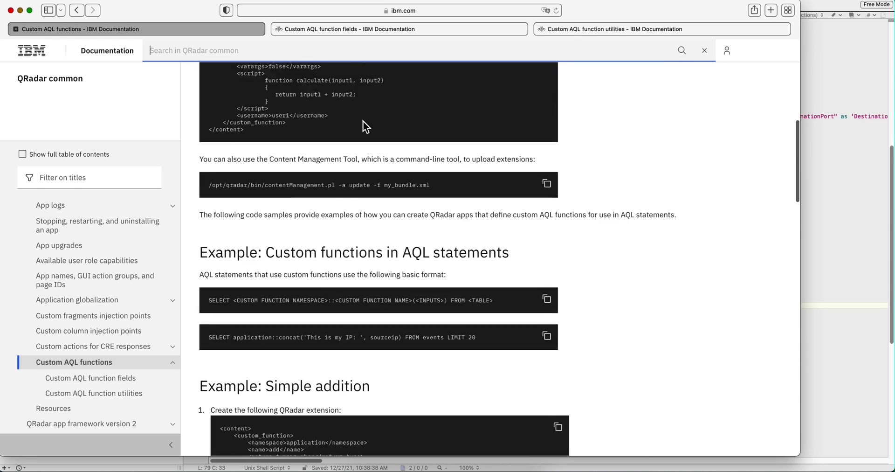
{"action": "scroll", "coordinate": [363, 126], "scroll_direction": "down", "scroll_amount": 20}
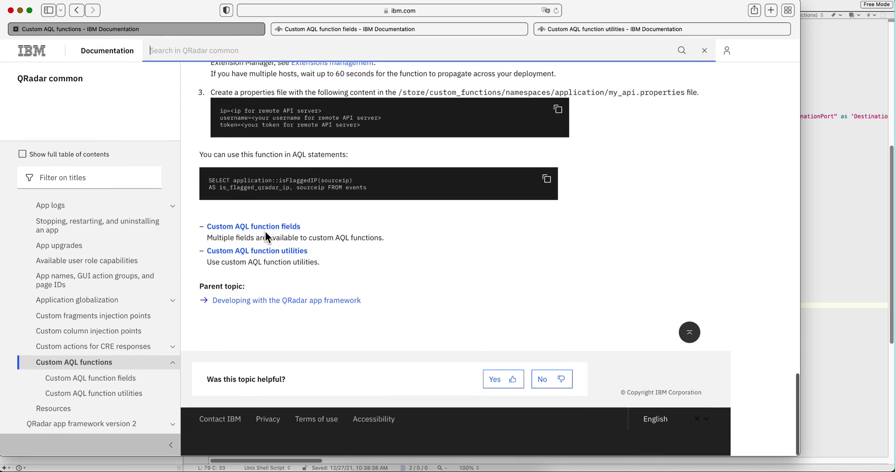
{"action": "scroll", "coordinate": [276, 245], "scroll_direction": "up", "scroll_amount": 20}
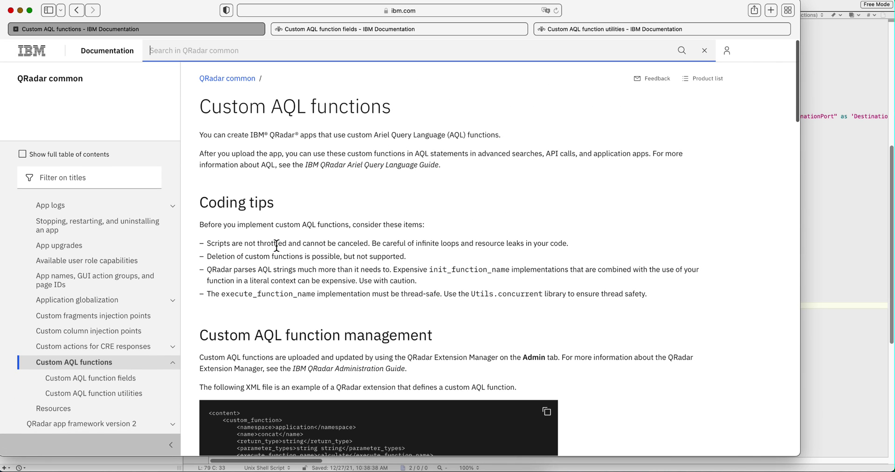
{"action": "scroll", "coordinate": [276, 244], "scroll_direction": "down", "scroll_amount": 5}
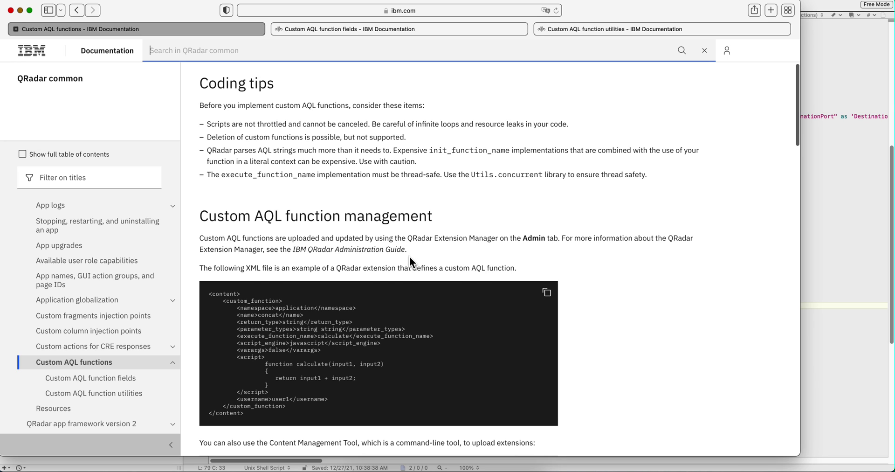
{"action": "scroll", "coordinate": [409, 256], "scroll_direction": "down", "scroll_amount": 2}
{"action": "scroll", "coordinate": [409, 257], "scroll_direction": "down", "scroll_amount": 2}
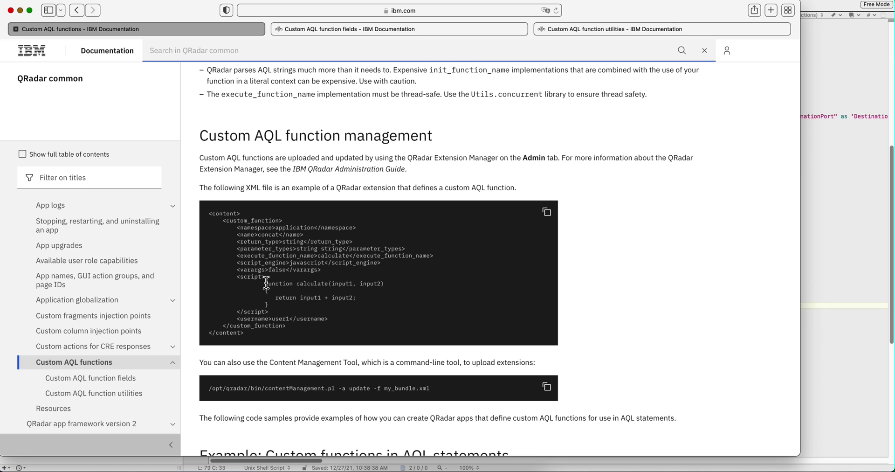
Select the example's calculate function in the XML code block, then return to Notes.txt in BBEdit
{"action": "left_click_drag", "start_coordinate": [265, 283], "coordinate": [290, 304]}
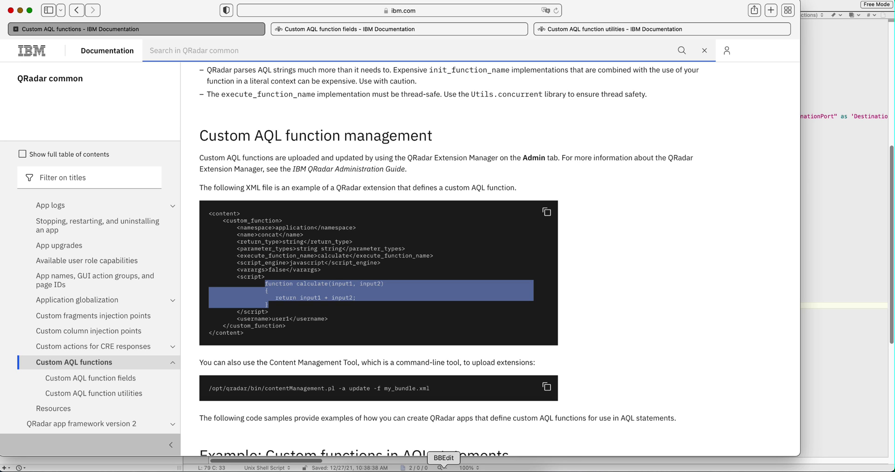
{"action": "left_click", "coordinate": [444, 467]}
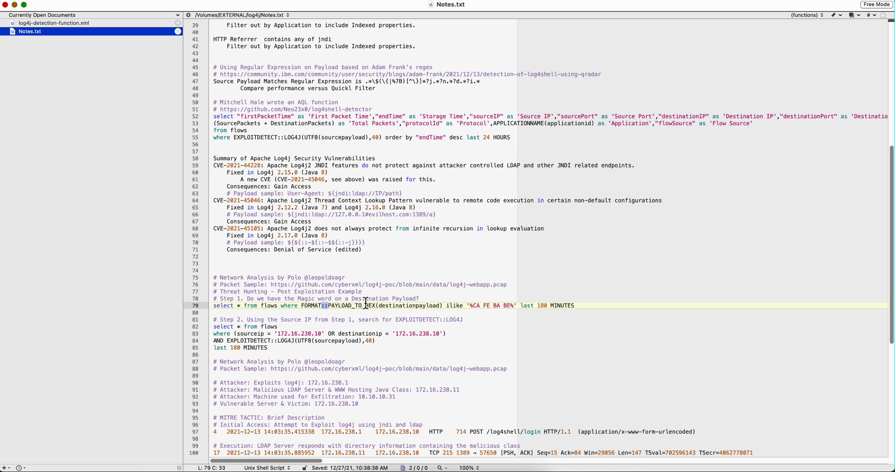
Select the Packet Sample URL on line 76, then switch to log4j-detection-function.xml
{"action": "left_click_drag", "start_coordinate": [510, 284], "coordinate": [272, 284]}
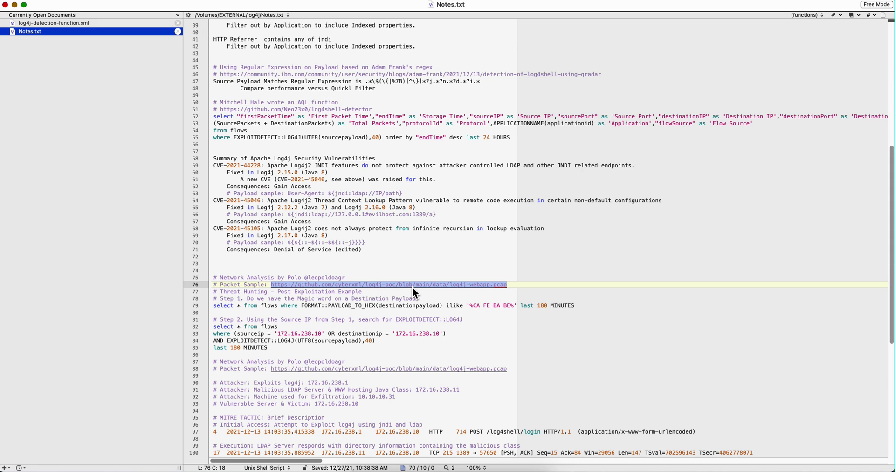
{"action": "left_click", "coordinate": [55, 23]}
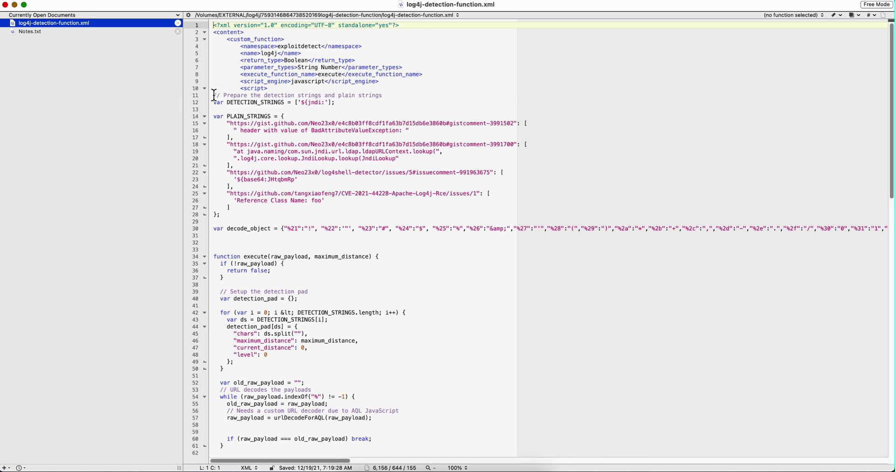
Review the detection script's URL-decoding code from line 11 onward, then switch back to Notes.txt
{"action": "left_click_drag", "start_coordinate": [213, 95], "coordinate": [288, 422]}
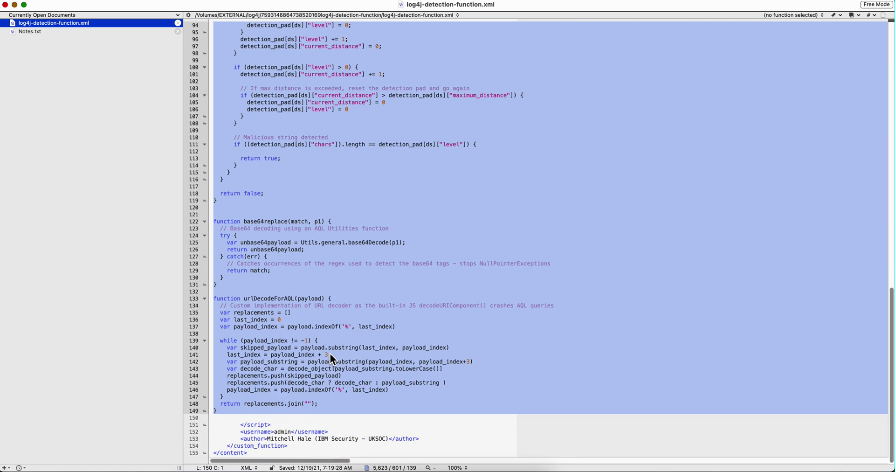
{"action": "scroll", "coordinate": [329, 353], "scroll_direction": "up", "scroll_amount": 5}
{"action": "scroll", "coordinate": [330, 353], "scroll_direction": "up", "scroll_amount": 7}
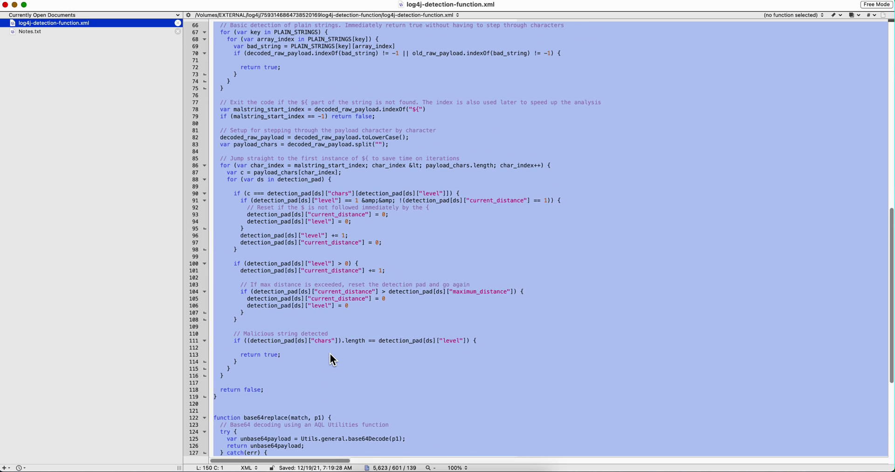
{"action": "scroll", "coordinate": [330, 353], "scroll_direction": "up", "scroll_amount": 8}
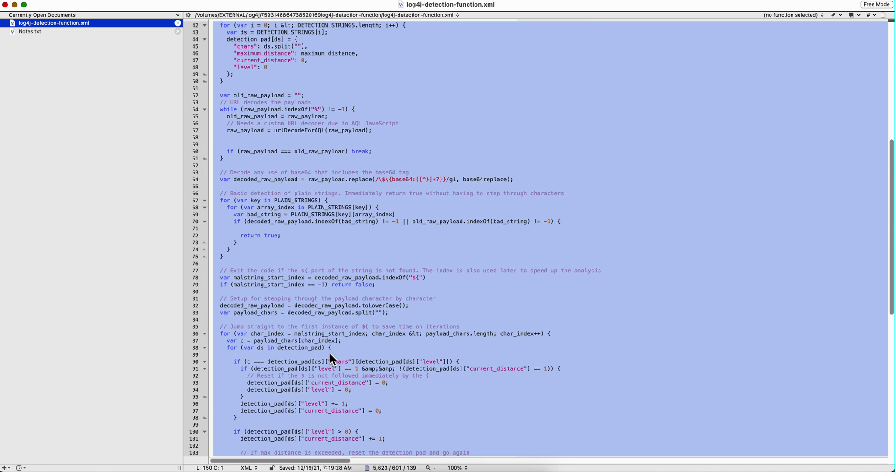
{"action": "left_click", "coordinate": [489, 186]}
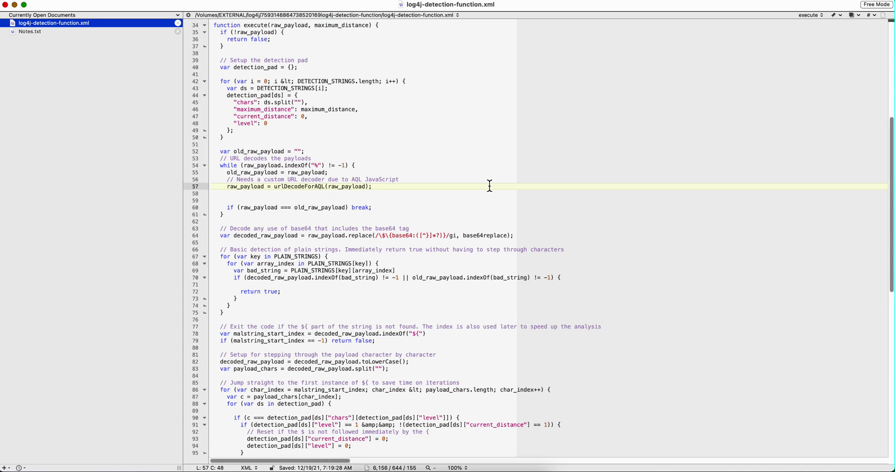
{"action": "scroll", "coordinate": [490, 186], "scroll_direction": "up", "scroll_amount": 4}
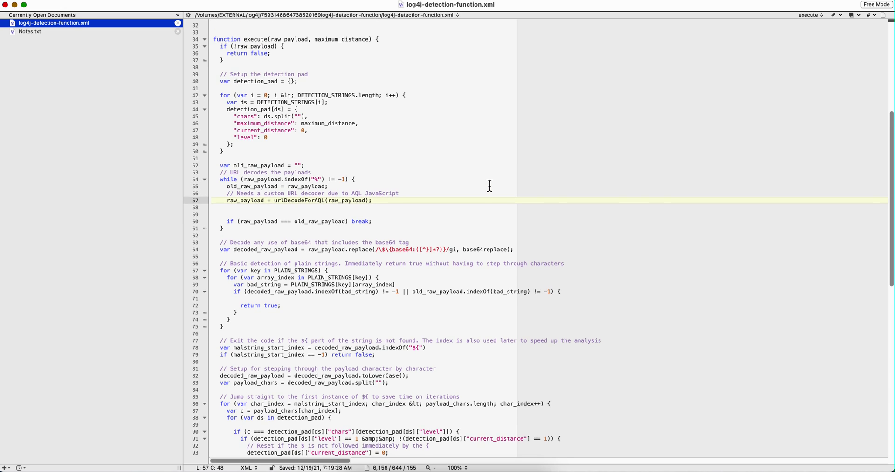
{"action": "scroll", "coordinate": [489, 185], "scroll_direction": "up", "scroll_amount": 1}
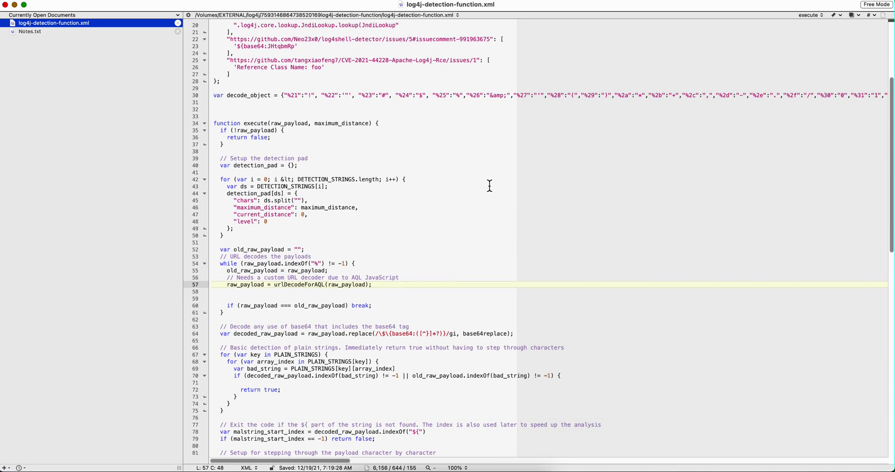
{"action": "scroll", "coordinate": [489, 186], "scroll_direction": "up", "scroll_amount": 1}
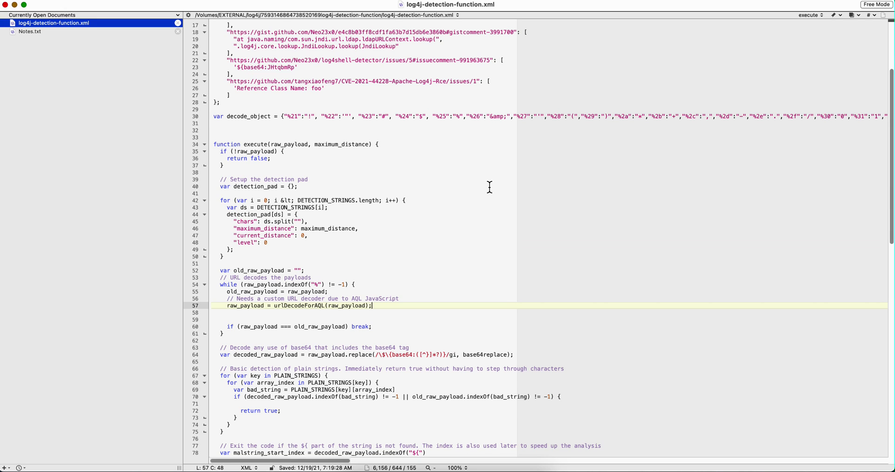
{"action": "left_click", "coordinate": [29, 32]}
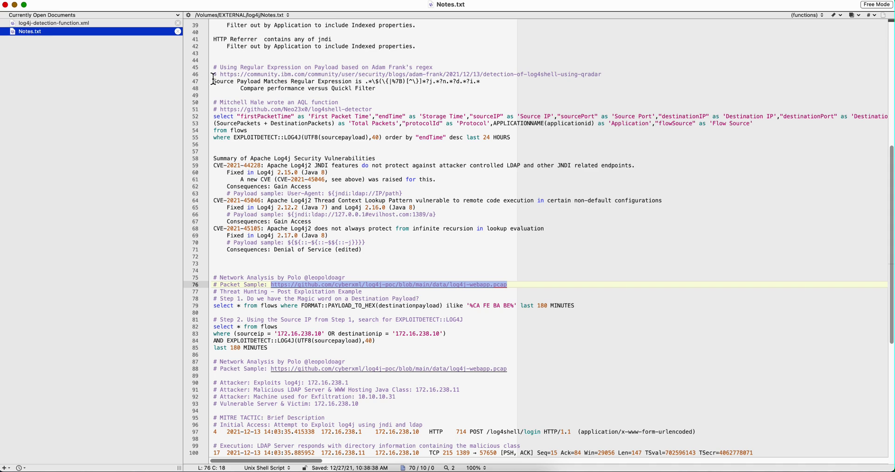
Scroll Notes.txt up to the jndi quick-filter examples and select the gist URL on line 31
{"action": "left_click", "coordinate": [391, 271]}
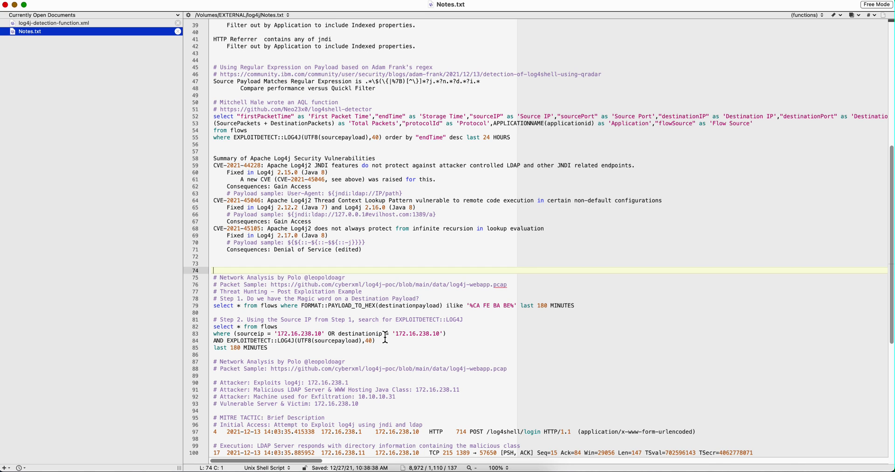
{"action": "left_click", "coordinate": [385, 338]}
{"action": "scroll", "coordinate": [385, 337], "scroll_direction": "up", "scroll_amount": 5}
{"action": "left_click", "coordinate": [321, 53]}
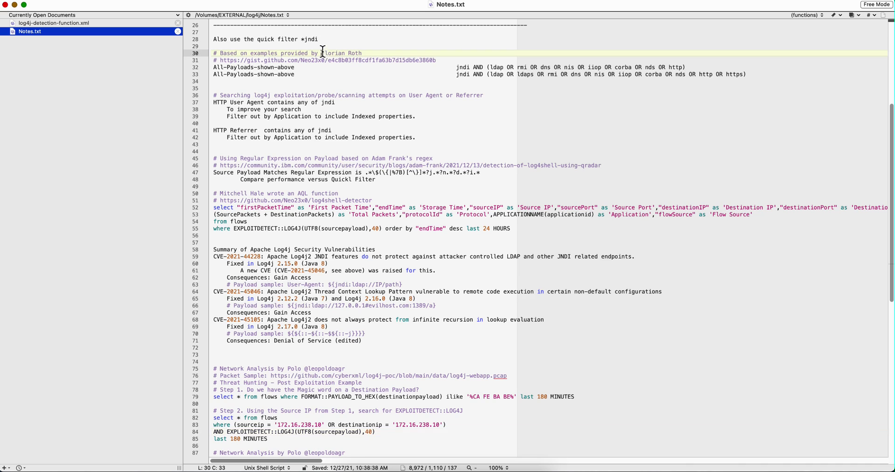
{"action": "left_click_drag", "start_coordinate": [440, 60], "coordinate": [223, 61]}
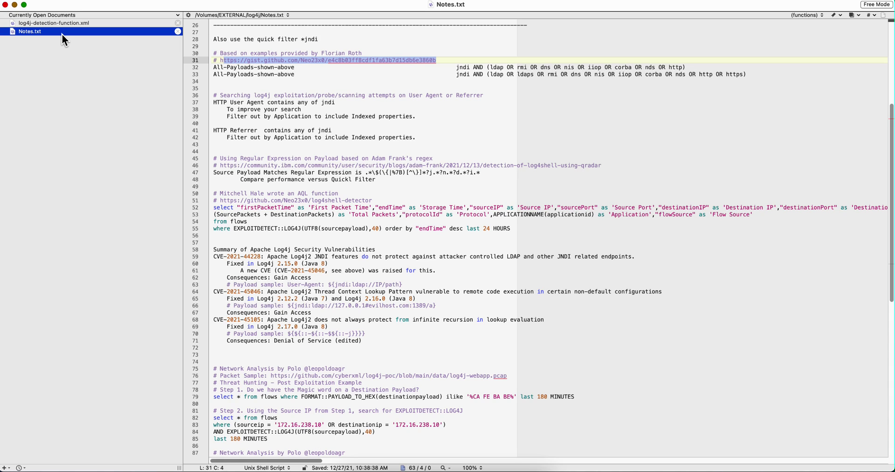
Switch to log4j-detection-function.xml and scroll through the execute function's urlDecodeForAQL loop
{"action": "left_click", "coordinate": [58, 23]}
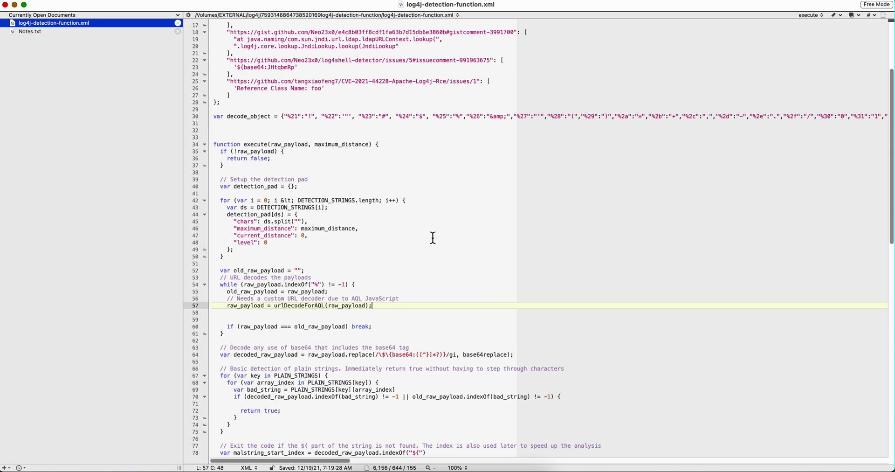
{"action": "scroll", "coordinate": [431, 208], "scroll_direction": "down", "scroll_amount": 3}
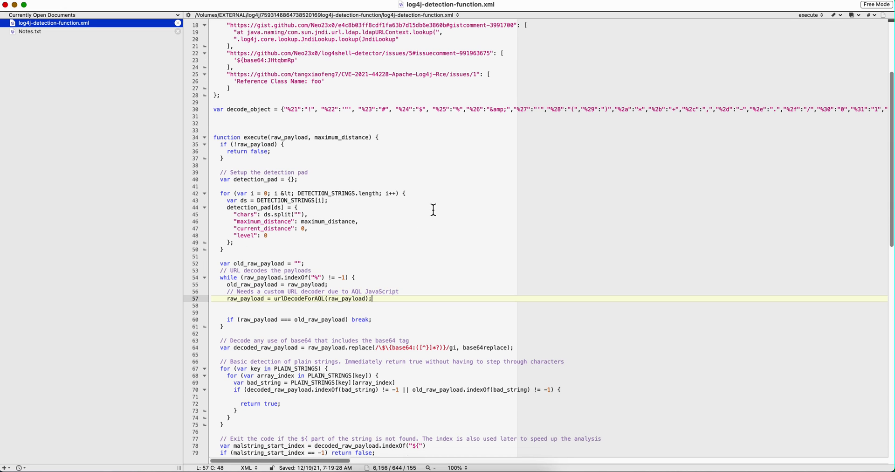
{"action": "scroll", "coordinate": [433, 210], "scroll_direction": "down", "scroll_amount": 3}
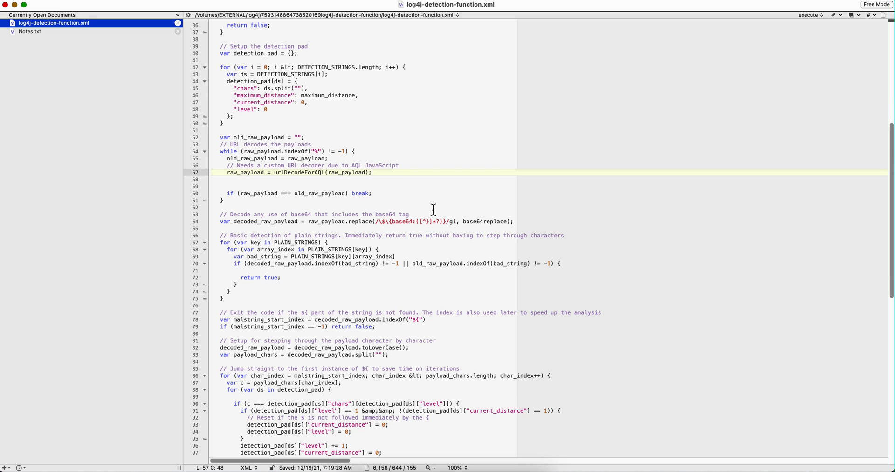
{"action": "scroll", "coordinate": [433, 209], "scroll_direction": "up", "scroll_amount": 3}
{"action": "scroll", "coordinate": [433, 209], "scroll_direction": "up", "scroll_amount": 2}
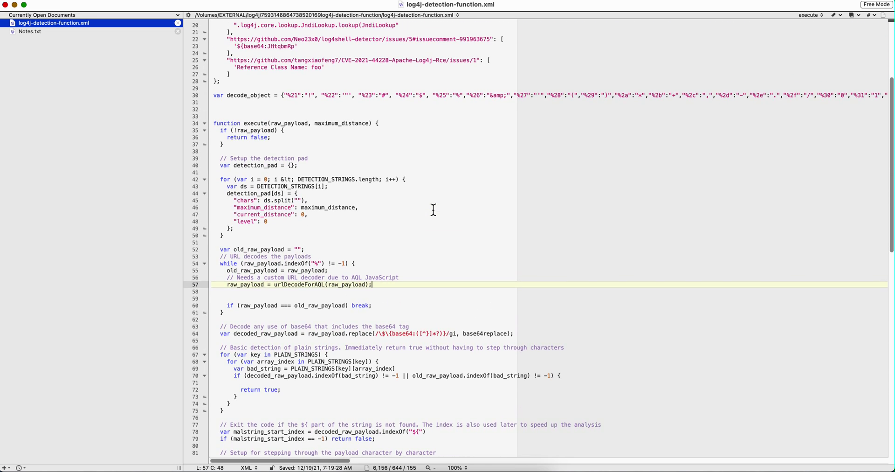
{"action": "scroll", "coordinate": [433, 209], "scroll_direction": "down", "scroll_amount": 1}
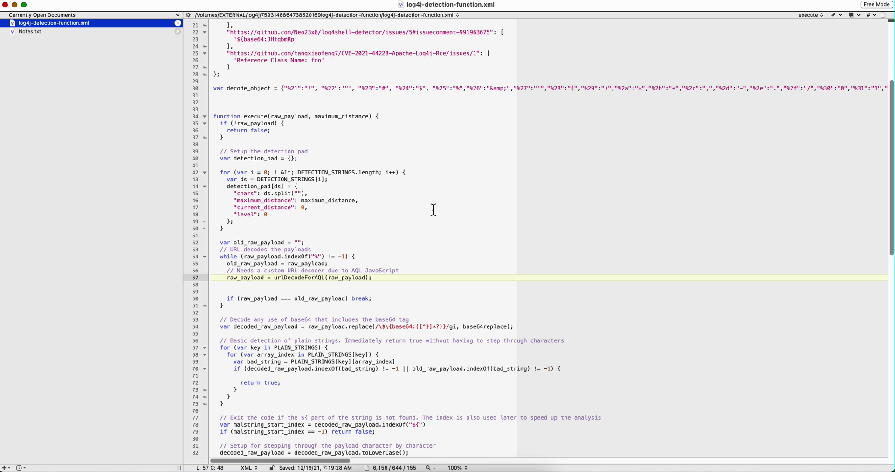
Select the &lt entity on line 86 and &amp; on line 91, then jump to the file's top
{"action": "scroll", "coordinate": [434, 210], "scroll_direction": "down", "scroll_amount": 10}
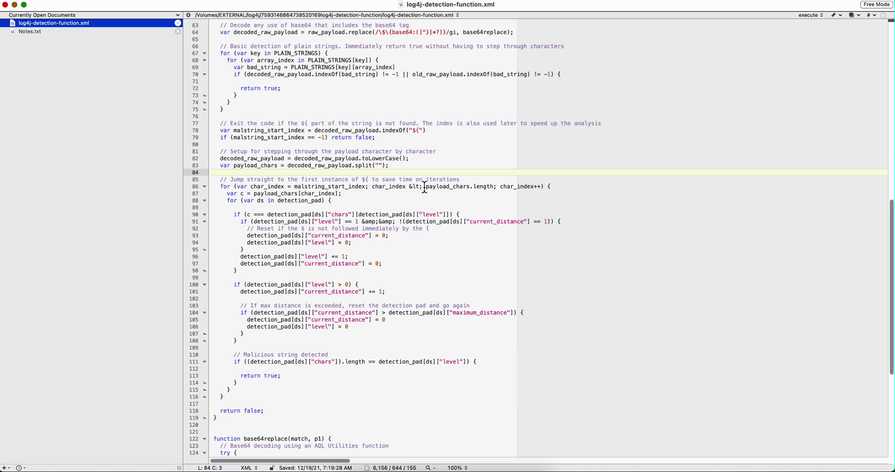
{"action": "left_click", "coordinate": [422, 187]}
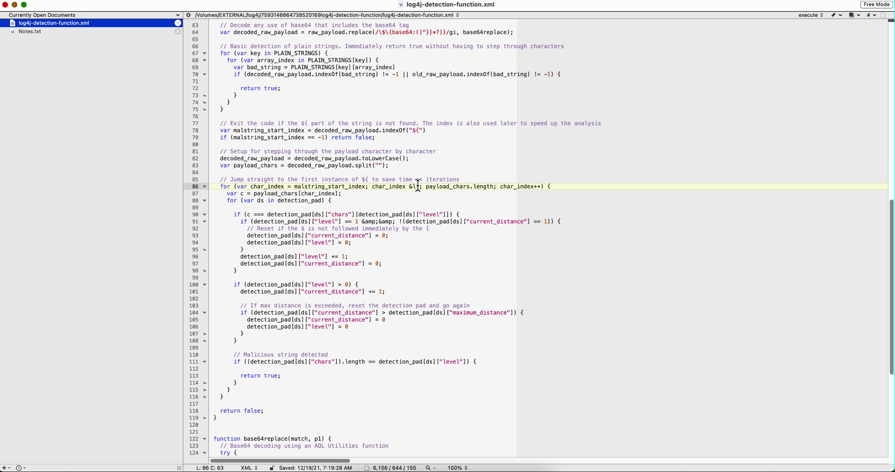
{"action": "left_click_drag", "start_coordinate": [419, 186], "coordinate": [409, 187]}
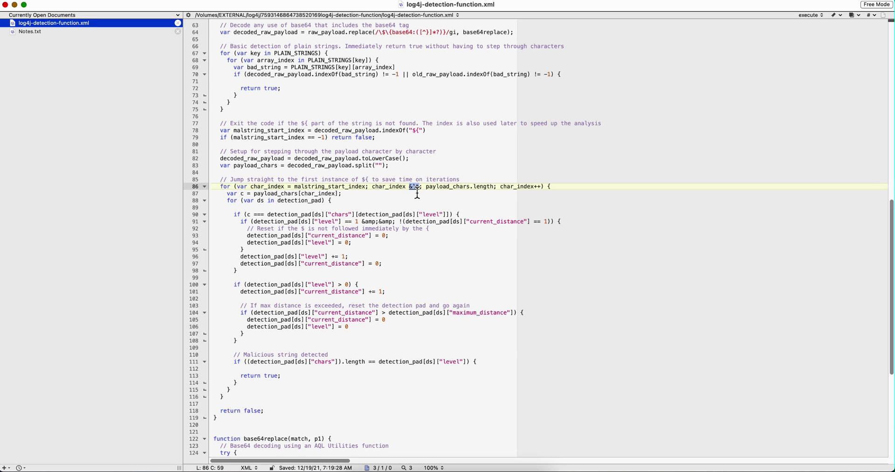
{"action": "left_click_drag", "start_coordinate": [393, 222], "coordinate": [377, 221]}
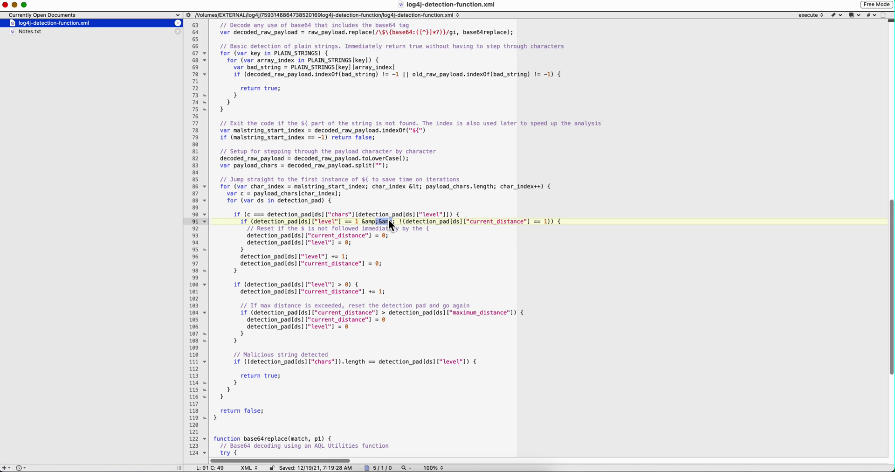
{"action": "key", "text": "Home"}
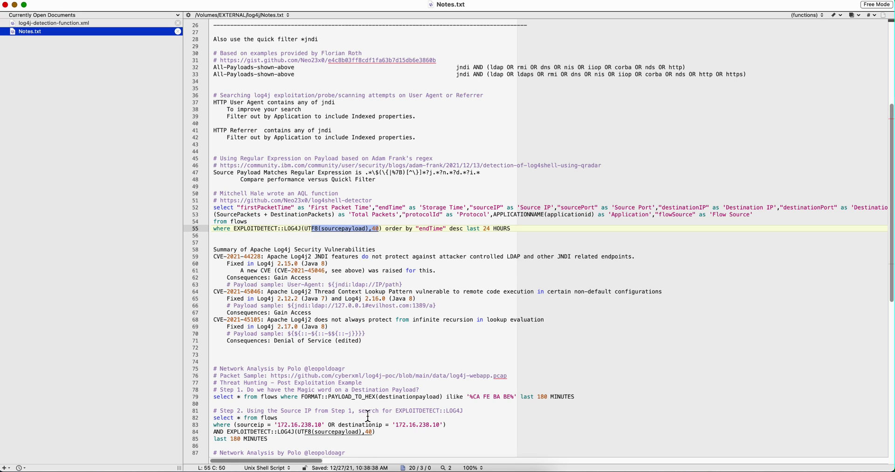
In Safari, scroll through the custom AQL function examples, then open the Custom AQL function fields page
{"action": "left_click", "coordinate": [362, 466]}
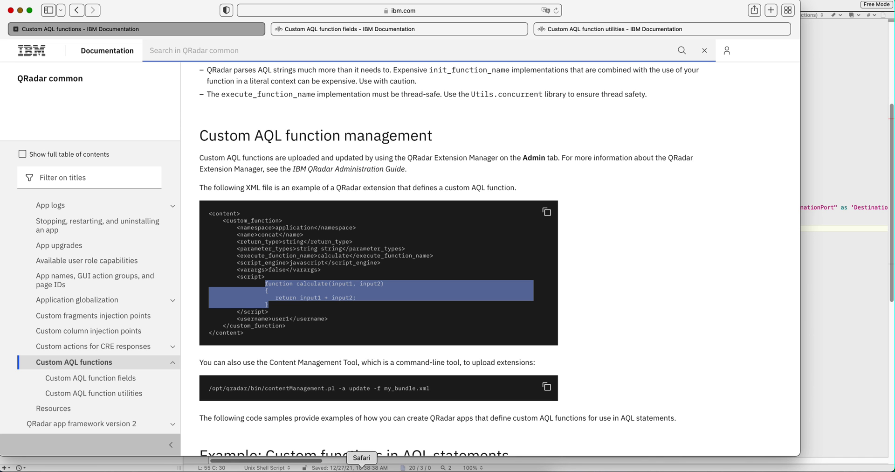
{"action": "scroll", "coordinate": [404, 262], "scroll_direction": "down", "scroll_amount": 5}
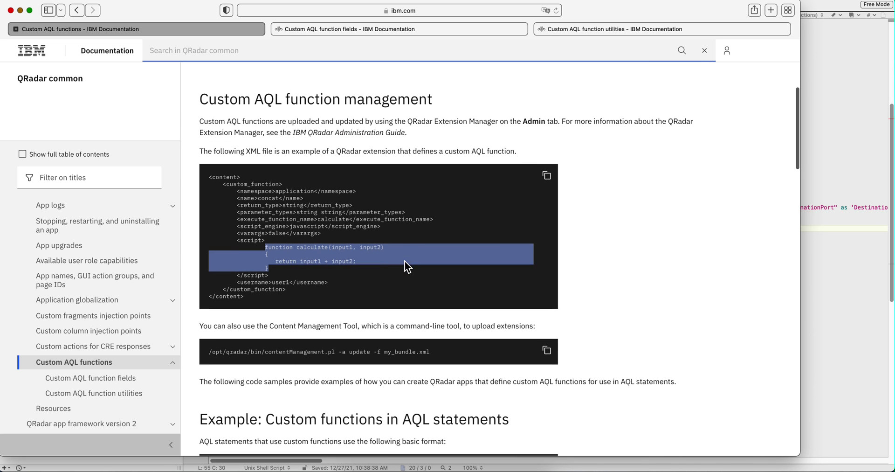
{"action": "scroll", "coordinate": [405, 265], "scroll_direction": "down", "scroll_amount": 2}
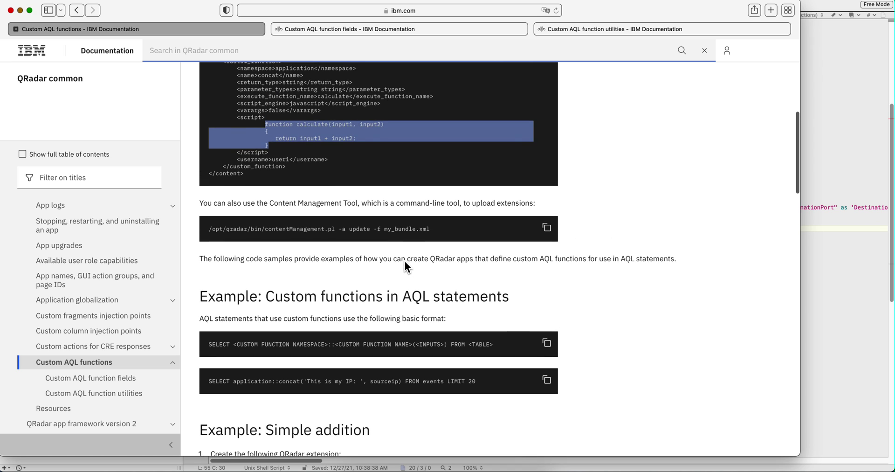
{"action": "scroll", "coordinate": [405, 261], "scroll_direction": "down", "scroll_amount": 9}
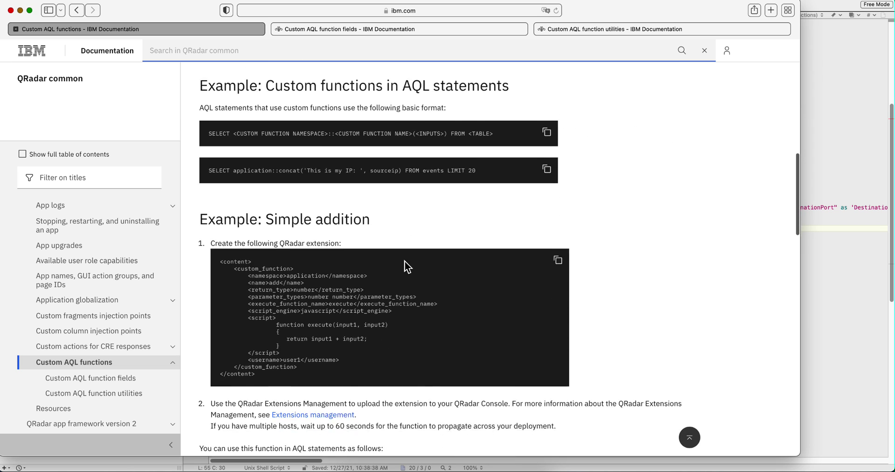
{"action": "scroll", "coordinate": [405, 266], "scroll_direction": "down", "scroll_amount": 8}
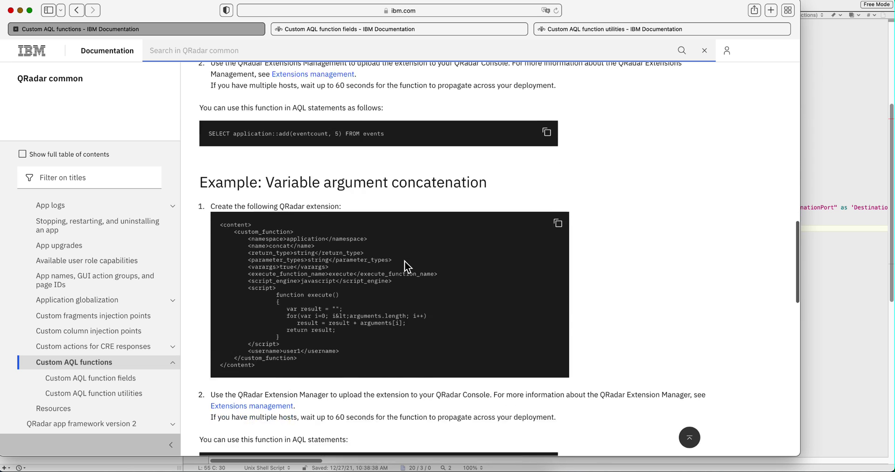
{"action": "scroll", "coordinate": [405, 264], "scroll_direction": "down", "scroll_amount": 4}
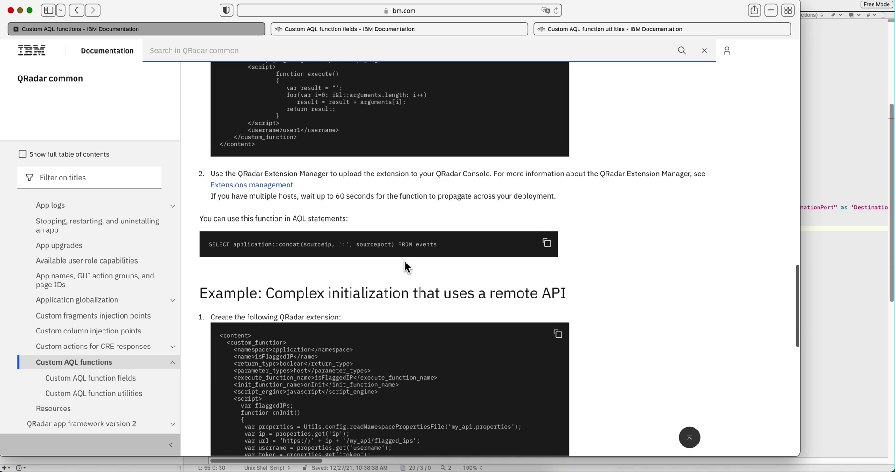
{"action": "scroll", "coordinate": [404, 261], "scroll_direction": "down", "scroll_amount": 1}
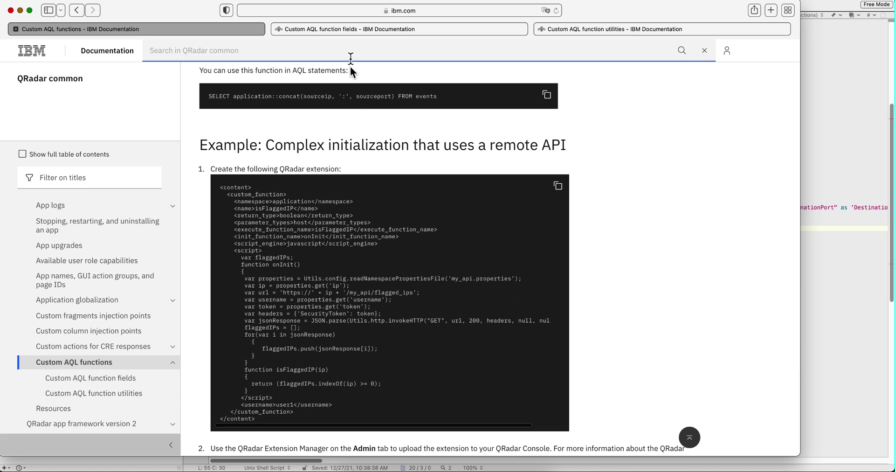
{"action": "left_click", "coordinate": [356, 30]}
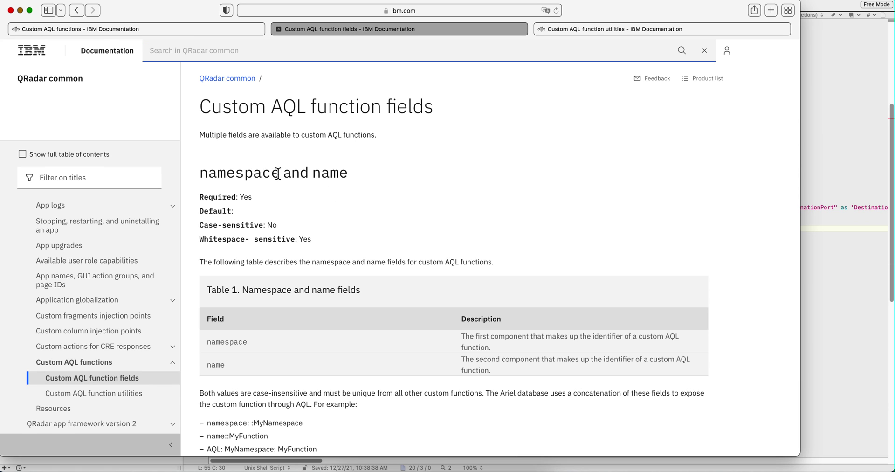
Select 'namespace' in the fields page heading and scroll through the field descriptions
{"action": "left_click_drag", "start_coordinate": [280, 173], "coordinate": [212, 171]}
{"action": "scroll", "coordinate": [321, 215], "scroll_direction": "down", "scroll_amount": 5}
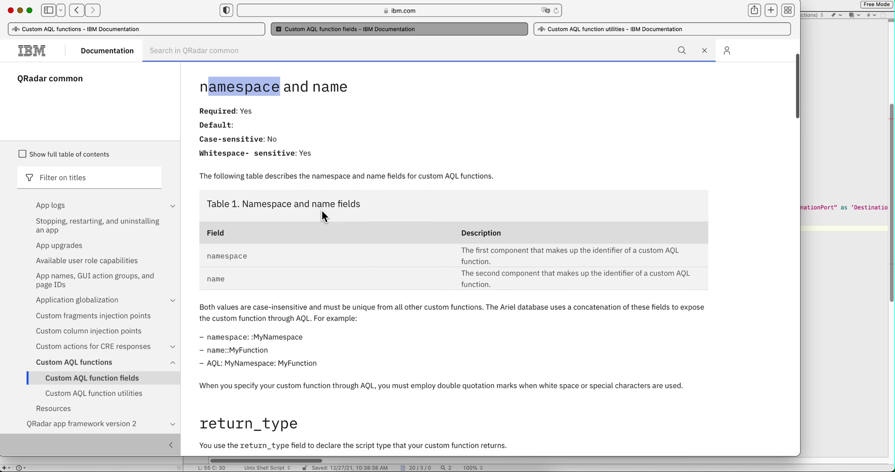
{"action": "scroll", "coordinate": [323, 215], "scroll_direction": "down", "scroll_amount": 6}
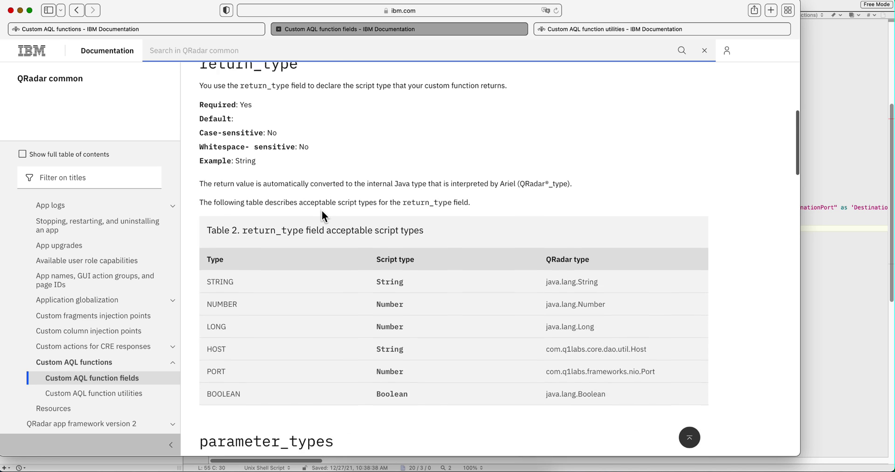
{"action": "scroll", "coordinate": [321, 211], "scroll_direction": "down", "scroll_amount": 5}
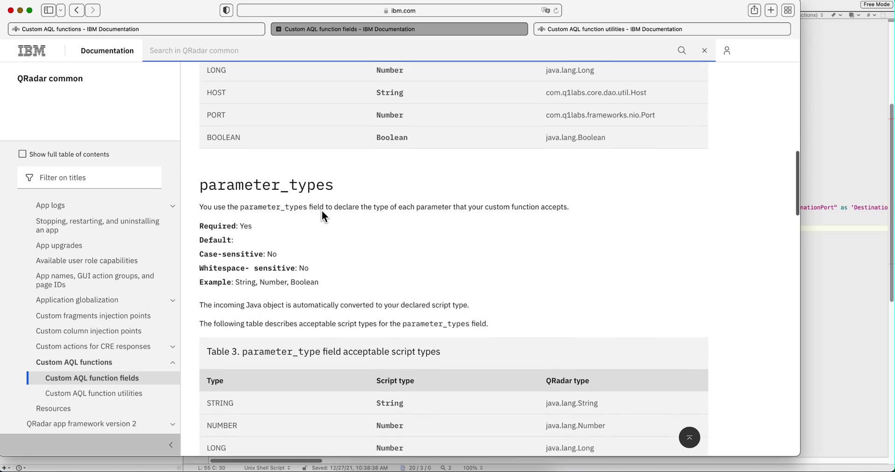
{"action": "scroll", "coordinate": [321, 210], "scroll_direction": "up", "scroll_amount": 13}
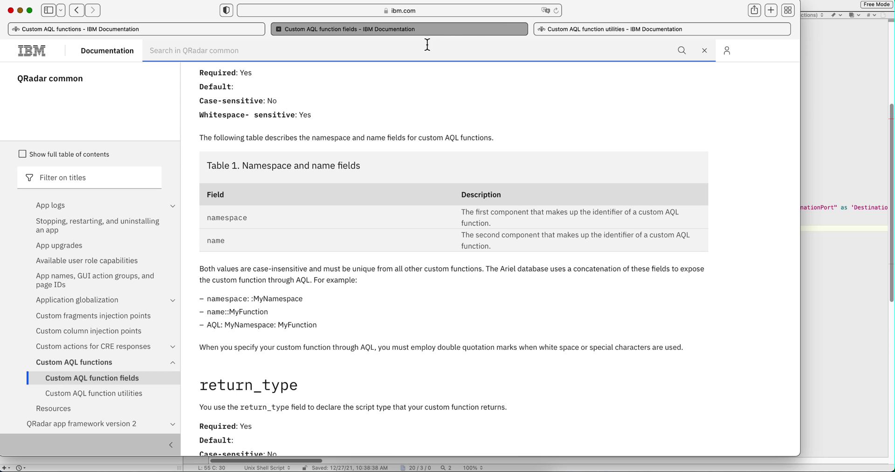
Open the Custom AQL function utilities page, mark 'Custom AQL' and Utils.concurrency, then return to BBEdit
{"action": "left_click", "coordinate": [583, 29]}
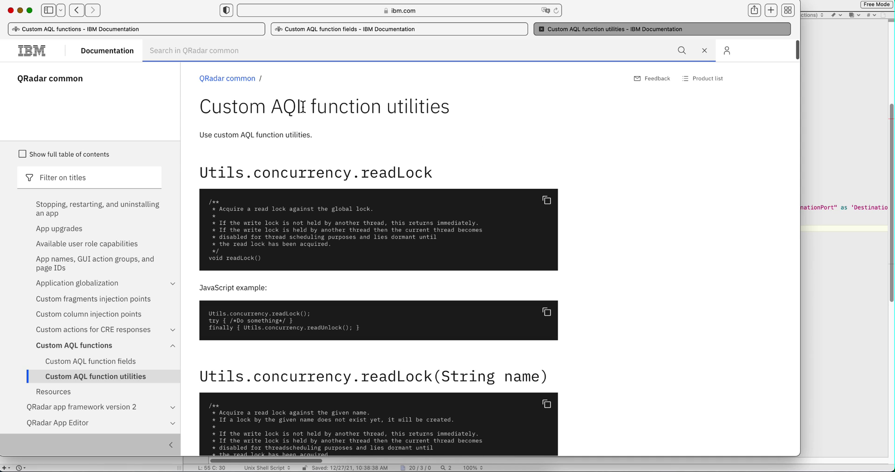
{"action": "left_click_drag", "start_coordinate": [302, 106], "coordinate": [200, 107]}
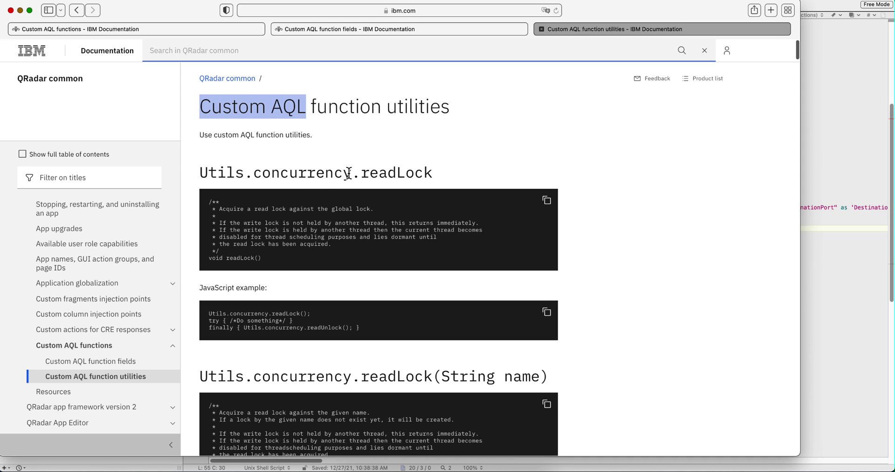
{"action": "left_click_drag", "start_coordinate": [351, 173], "coordinate": [200, 168]}
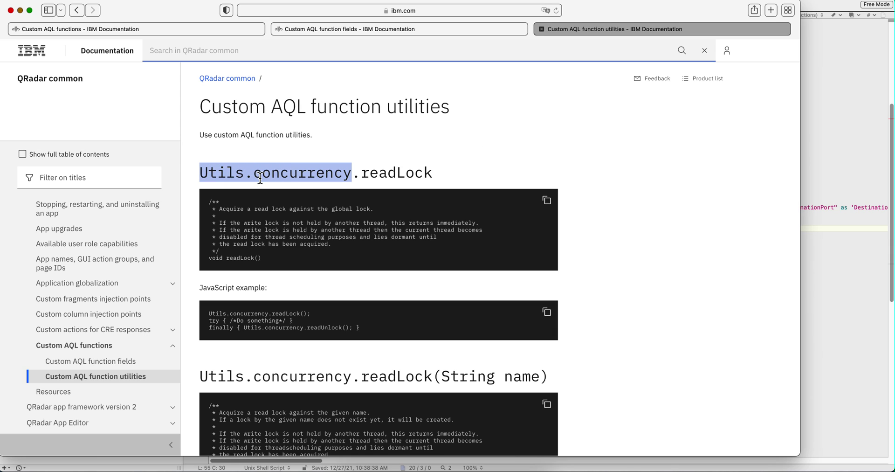
{"action": "left_click", "coordinate": [438, 468]}
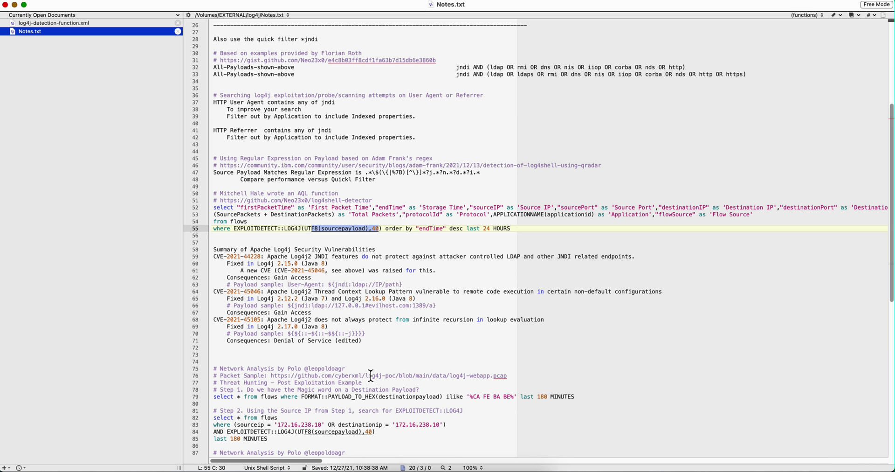
Open log4j-detection-function.xml and search the script for 'Util'
{"action": "left_click", "coordinate": [64, 22]}
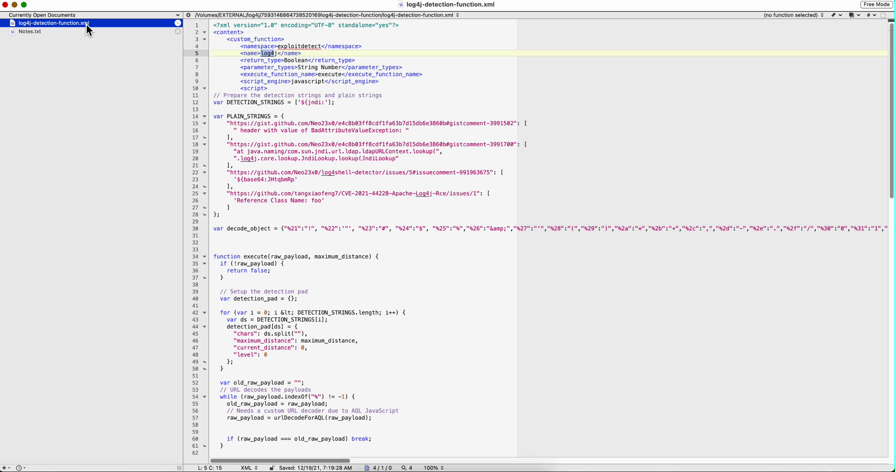
{"action": "left_click", "coordinate": [319, 282]}
{"action": "key", "text": "super+f"}
{"action": "key", "text": "BackSpace"}
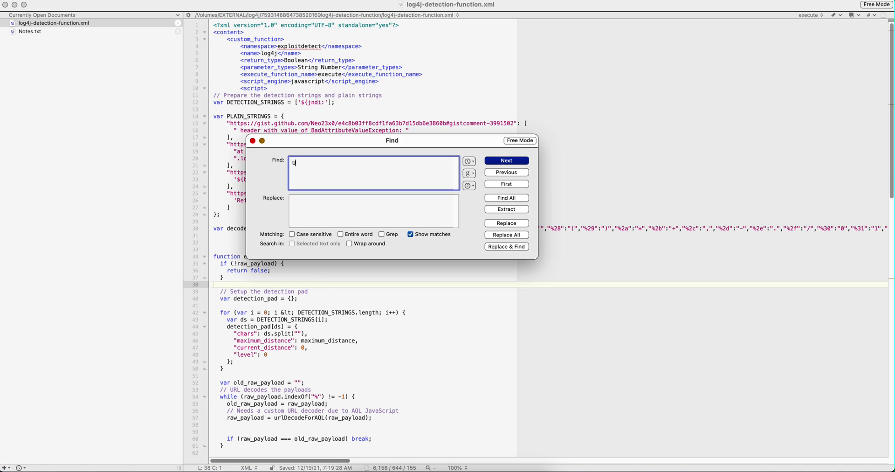
{"action": "type", "text": "Util"}
{"action": "key", "text": "Return"}
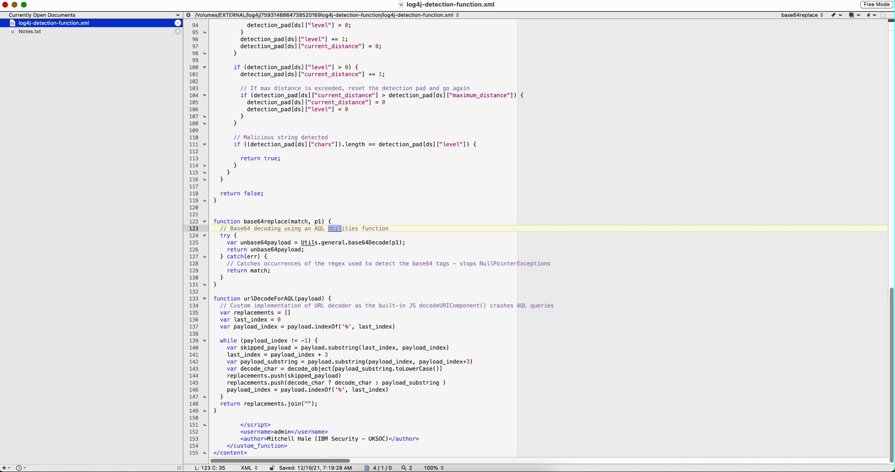
Inspect the Base64 decoding comment and the Utils.general.base64Decode call on line 125 in base64replace
{"action": "left_click", "coordinate": [316, 249]}
{"action": "left_click_drag", "start_coordinate": [230, 228], "coordinate": [279, 229]}
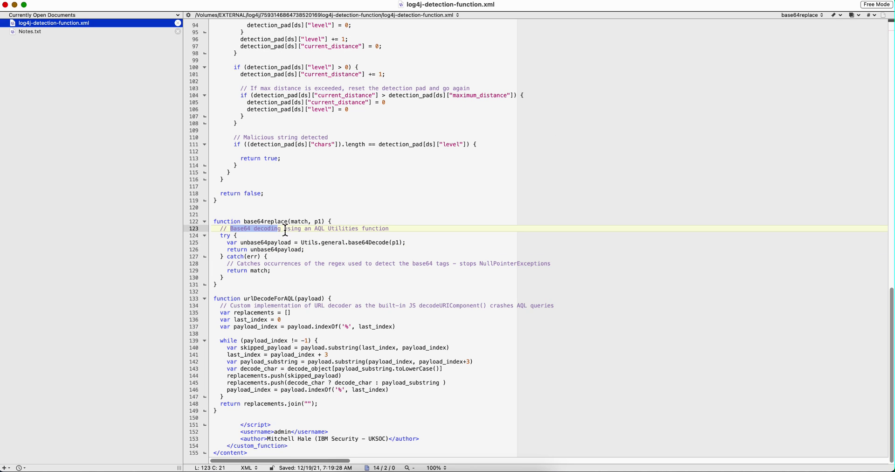
{"action": "left_click", "coordinate": [319, 242]}
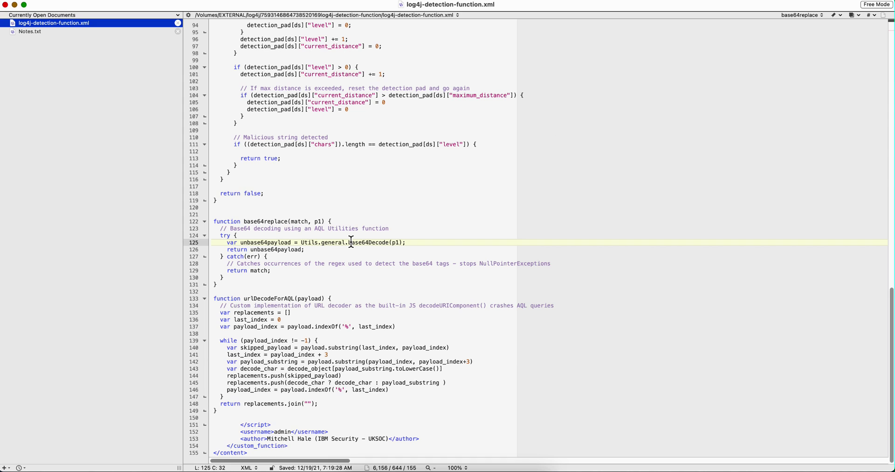
Read the utilities page past readLock, writeLock and unlock down to createAtomicLong() and createAtomicDouble()
{"action": "key", "text": "super+Tab"}
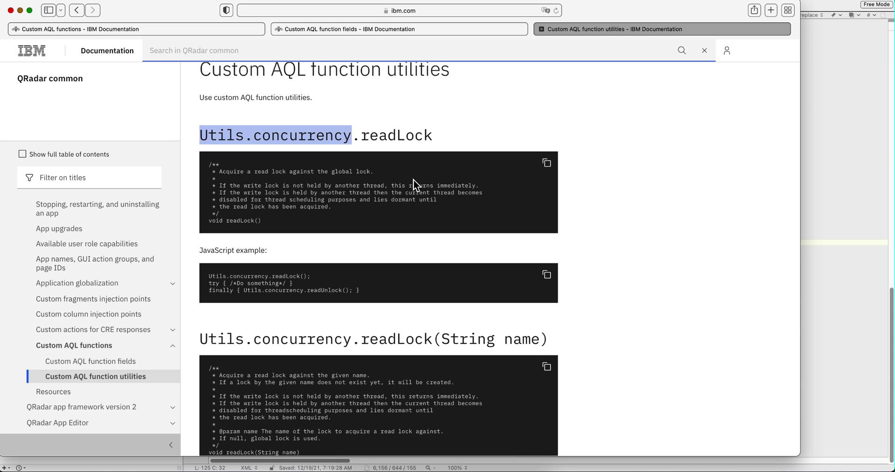
{"action": "scroll", "coordinate": [460, 134], "scroll_direction": "down", "scroll_amount": 10}
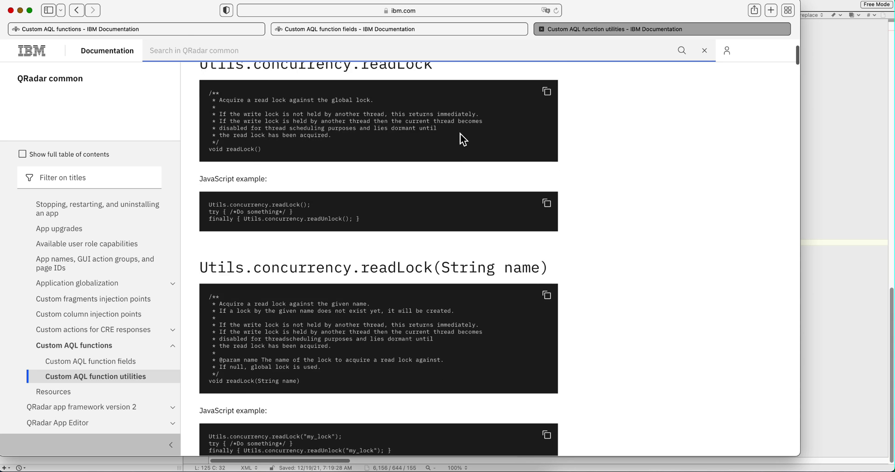
{"action": "scroll", "coordinate": [460, 134], "scroll_direction": "down", "scroll_amount": 5}
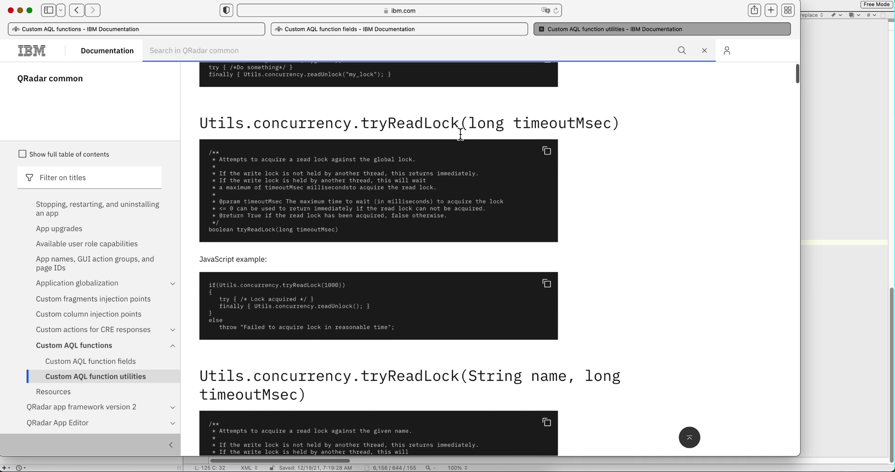
{"action": "scroll", "coordinate": [460, 134], "scroll_direction": "down", "scroll_amount": 9}
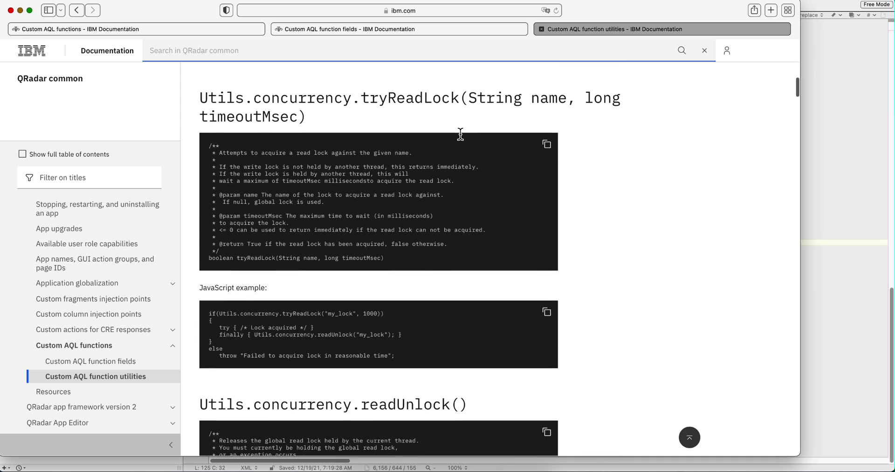
{"action": "scroll", "coordinate": [459, 134], "scroll_direction": "down", "scroll_amount": 6}
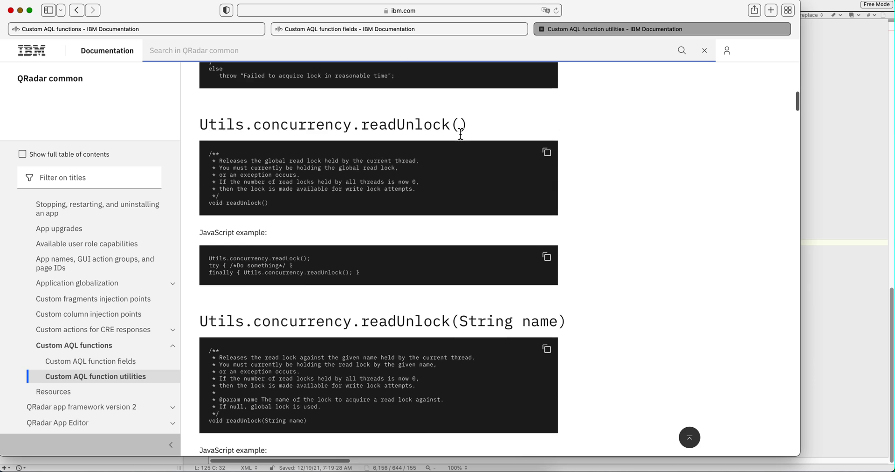
{"action": "scroll", "coordinate": [460, 134], "scroll_direction": "down", "scroll_amount": 6}
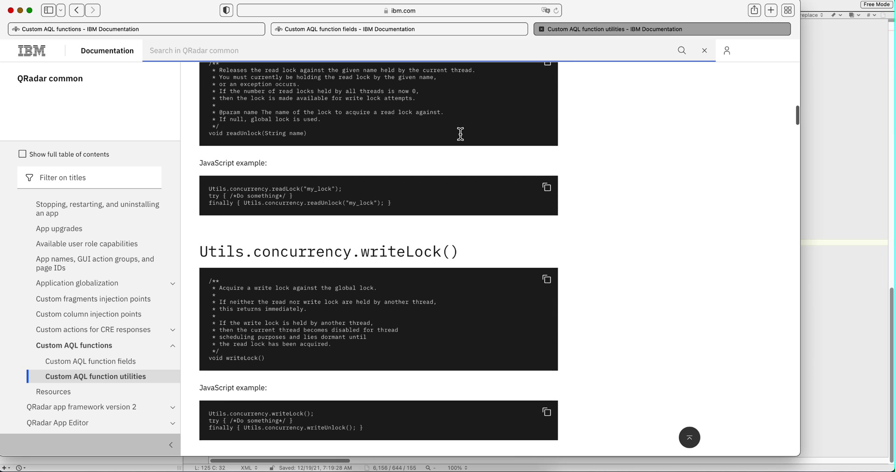
{"action": "scroll", "coordinate": [460, 134], "scroll_direction": "down", "scroll_amount": 7}
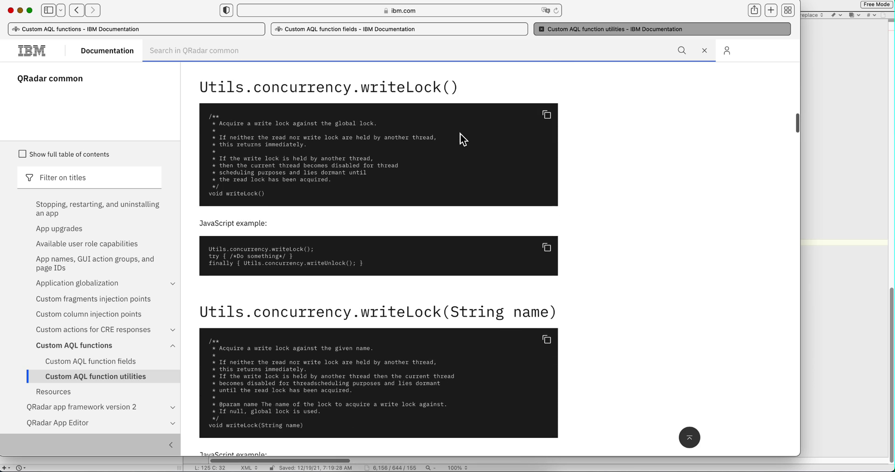
{"action": "scroll", "coordinate": [460, 134], "scroll_direction": "down", "scroll_amount": 8}
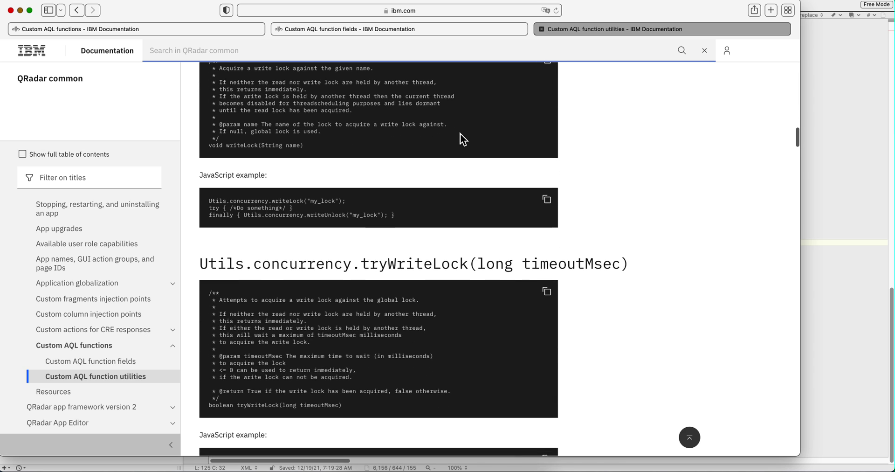
{"action": "scroll", "coordinate": [460, 139], "scroll_direction": "down", "scroll_amount": 9}
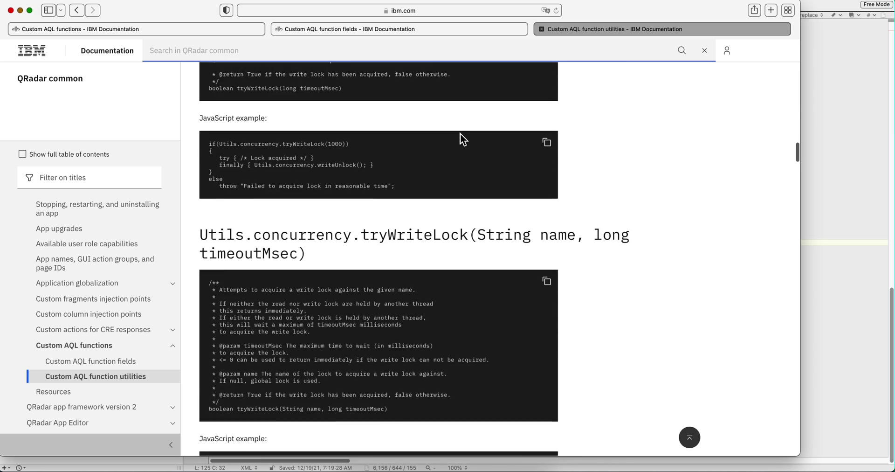
{"action": "scroll", "coordinate": [462, 139], "scroll_direction": "down", "scroll_amount": 7}
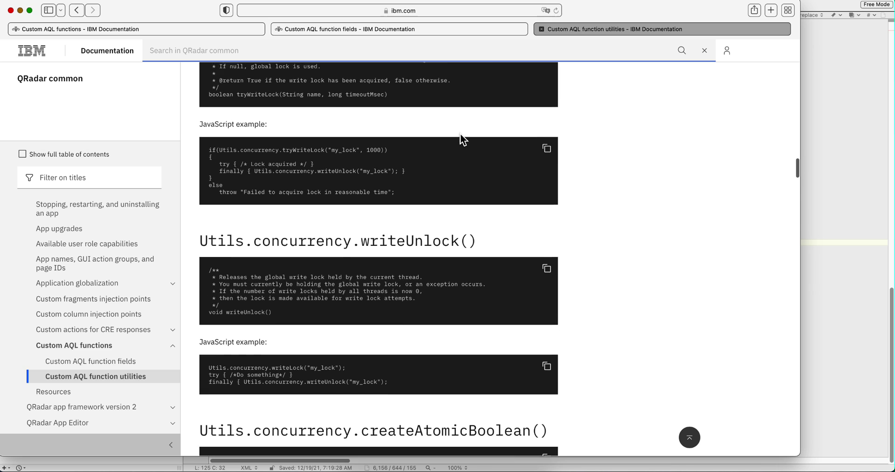
{"action": "scroll", "coordinate": [460, 133], "scroll_direction": "down", "scroll_amount": 12}
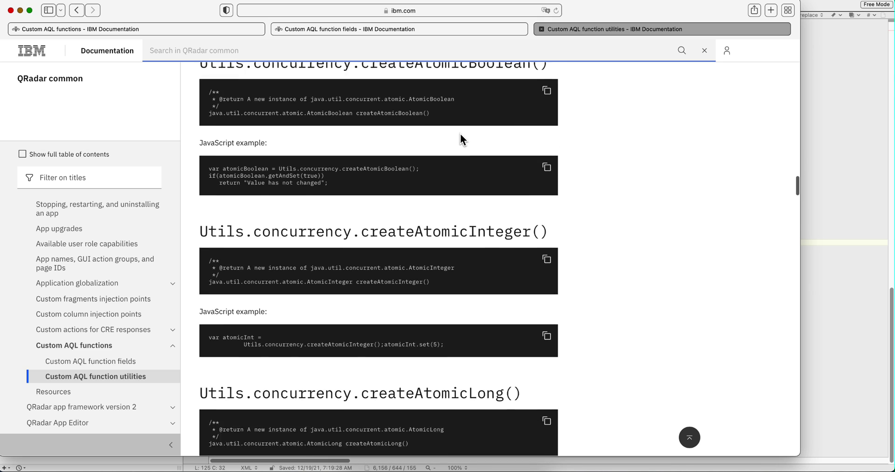
{"action": "scroll", "coordinate": [461, 139], "scroll_direction": "down", "scroll_amount": 7}
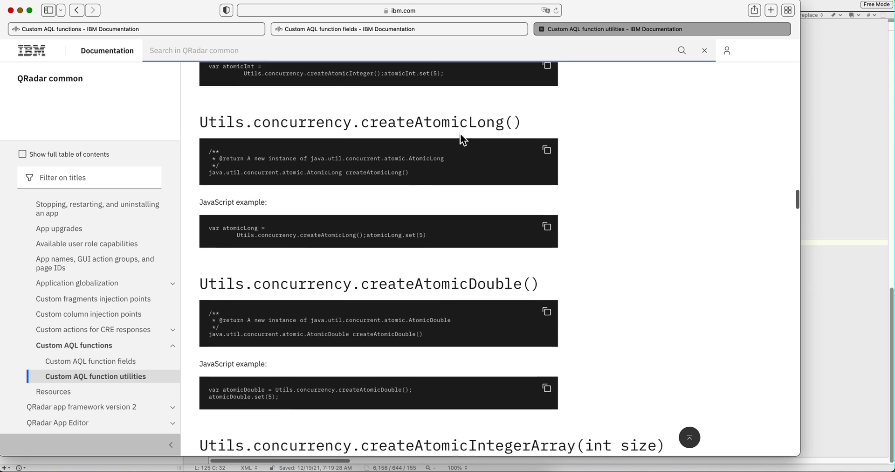
{"action": "scroll", "coordinate": [460, 133], "scroll_direction": "down", "scroll_amount": 1}
{"action": "scroll", "coordinate": [460, 133], "scroll_direction": "up", "scroll_amount": 8}
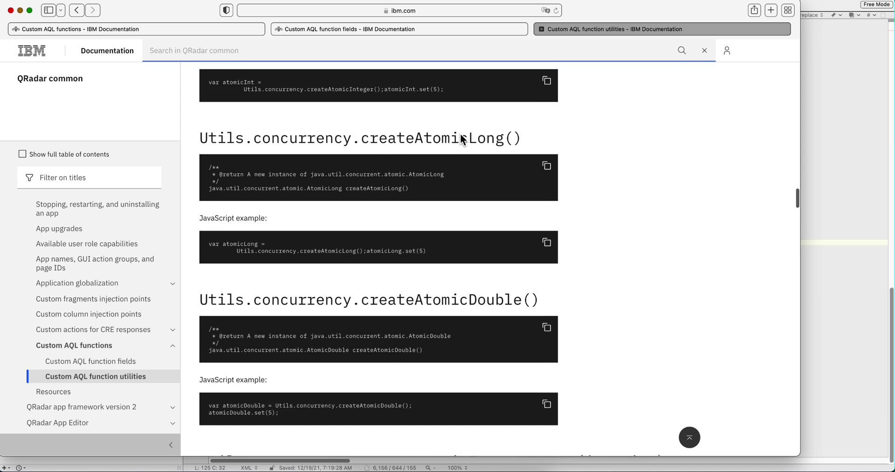